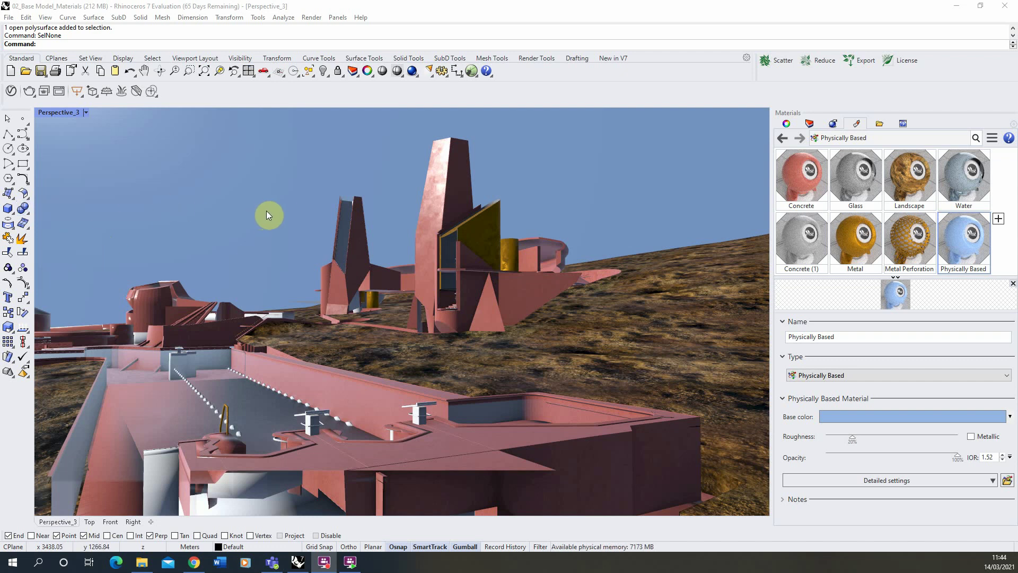
Open Rhino's Render menu to render the Perspective_3 viewport.
left_click(311, 17)
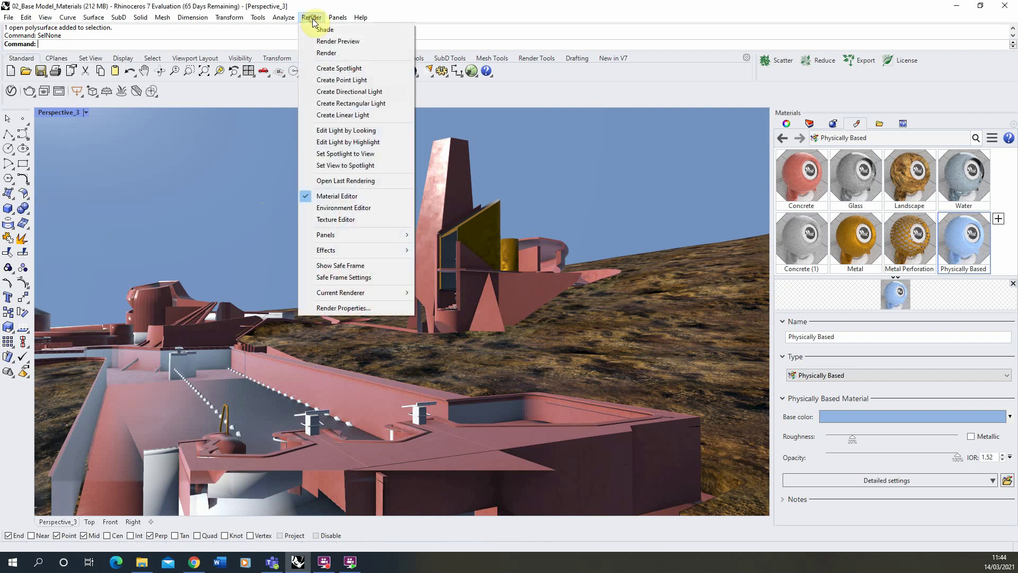
Render the Perspective_3 view and check the render window's View menu for the Effects Panel.
left_click(354, 54)
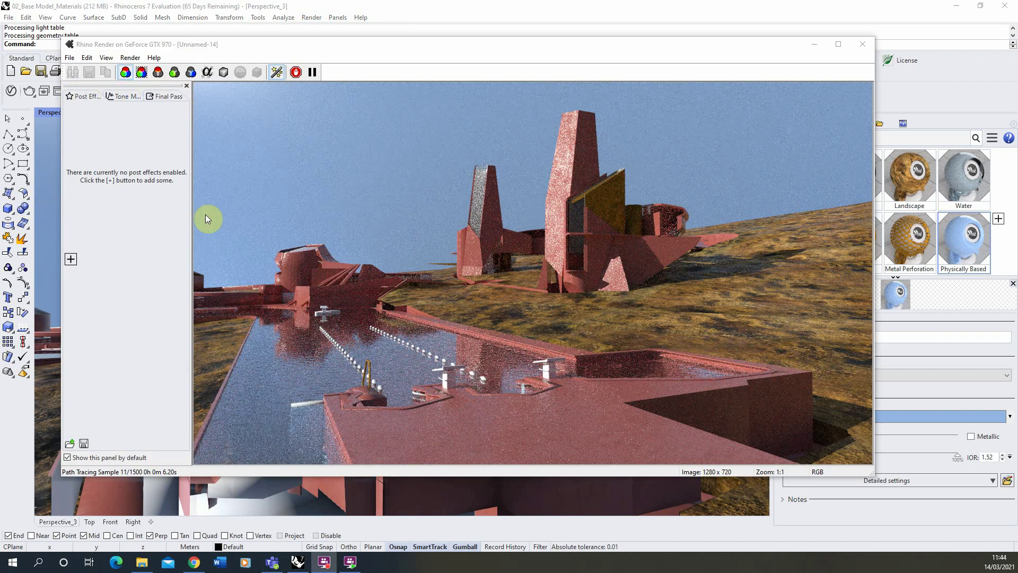
left_click(107, 58)
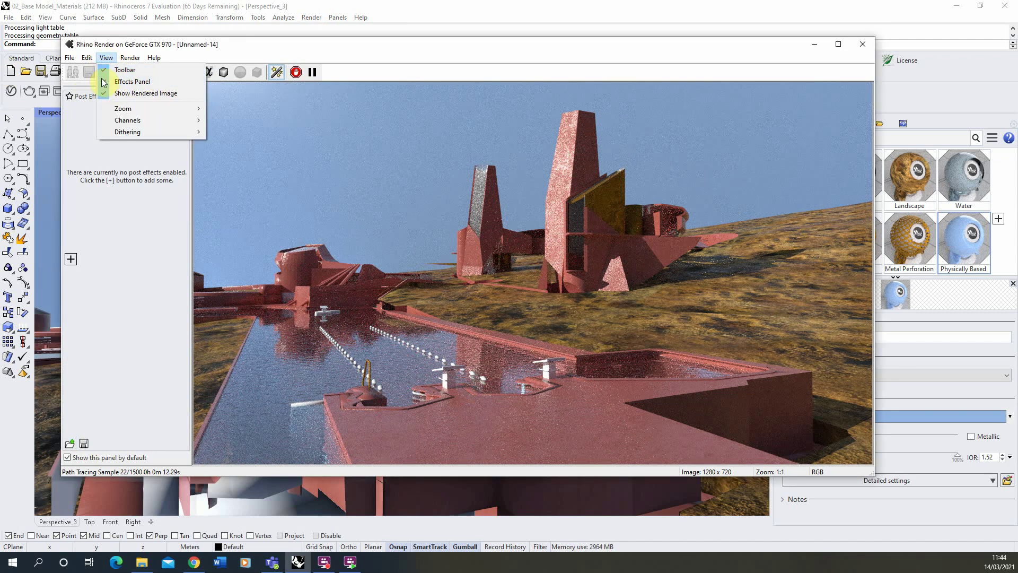
left_click(126, 221)
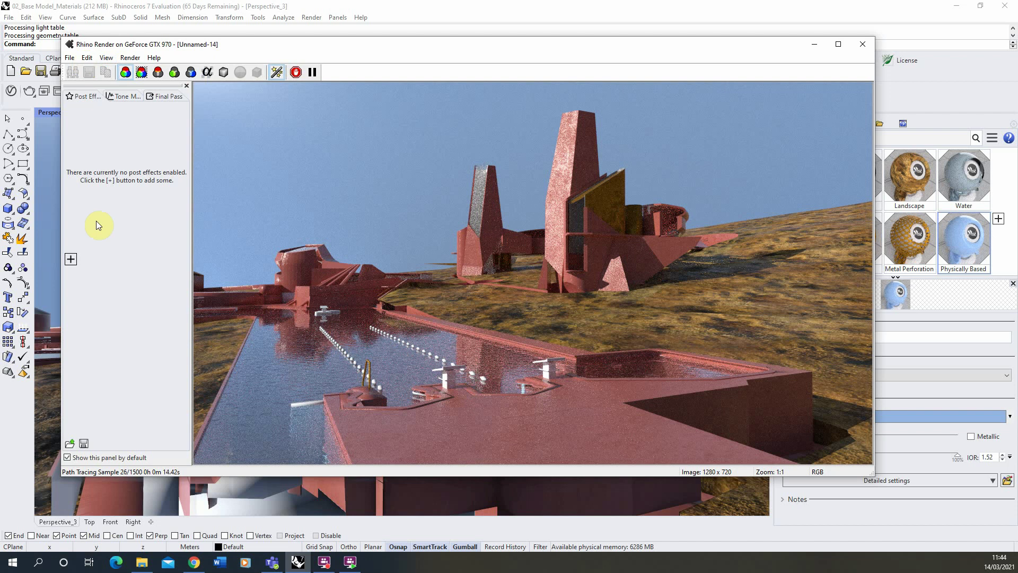
Add a Depth of field post effect to the render (strength 30, focal distance 68.87).
left_click(71, 260)
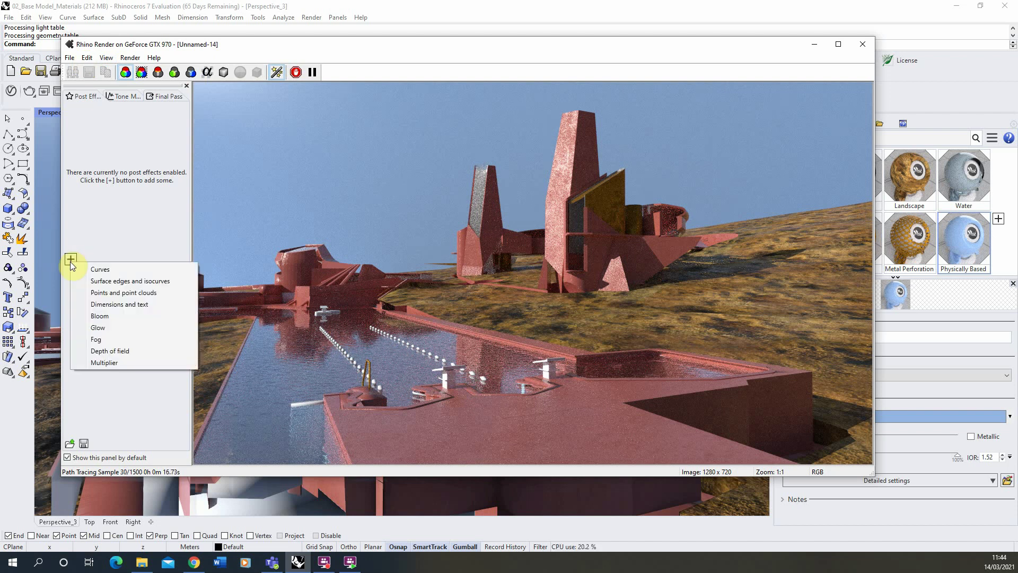
left_click(117, 352)
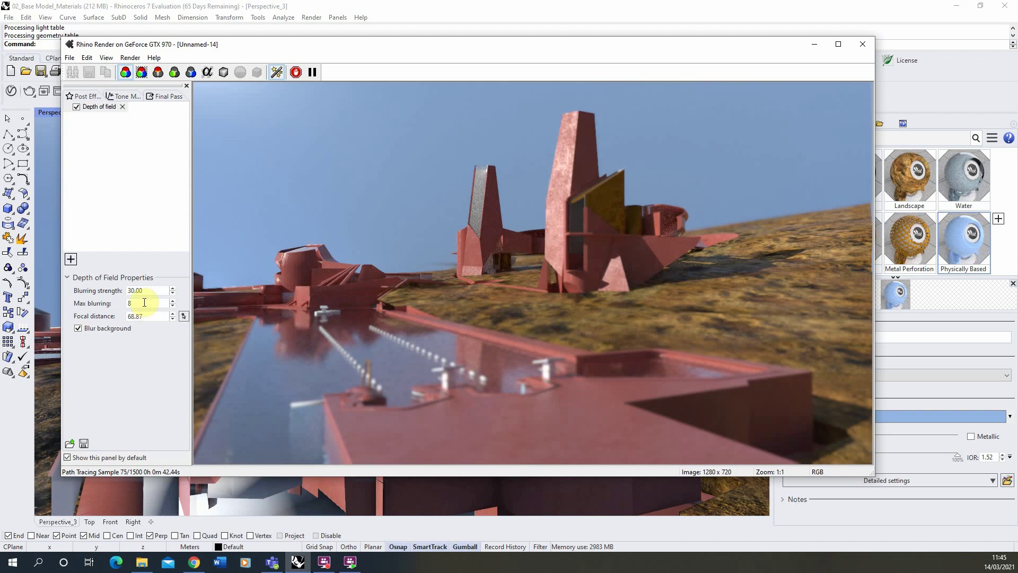
Stop the render at 80 samples and edit depth-of-field blurring strength to 100.
left_click(301, 73)
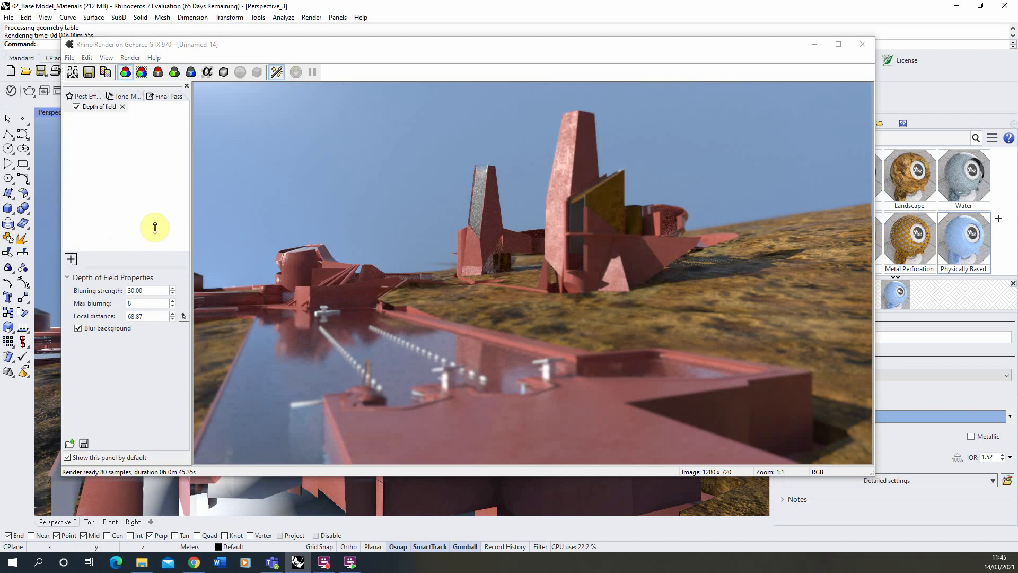
left_click(132, 290)
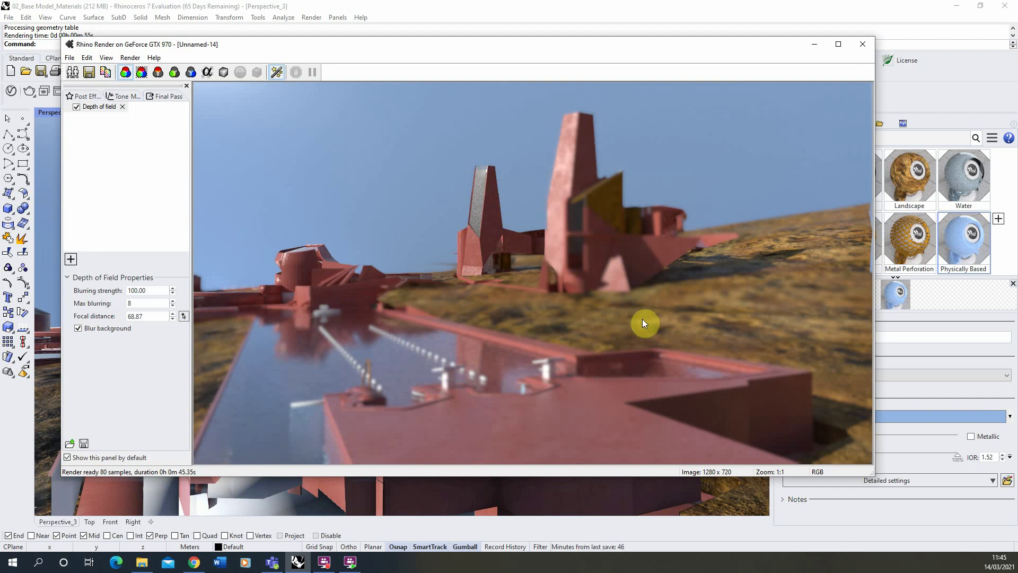
Set the depth-of-field focal distance to 10, then change it to 100.
left_click(153, 317)
type("1")
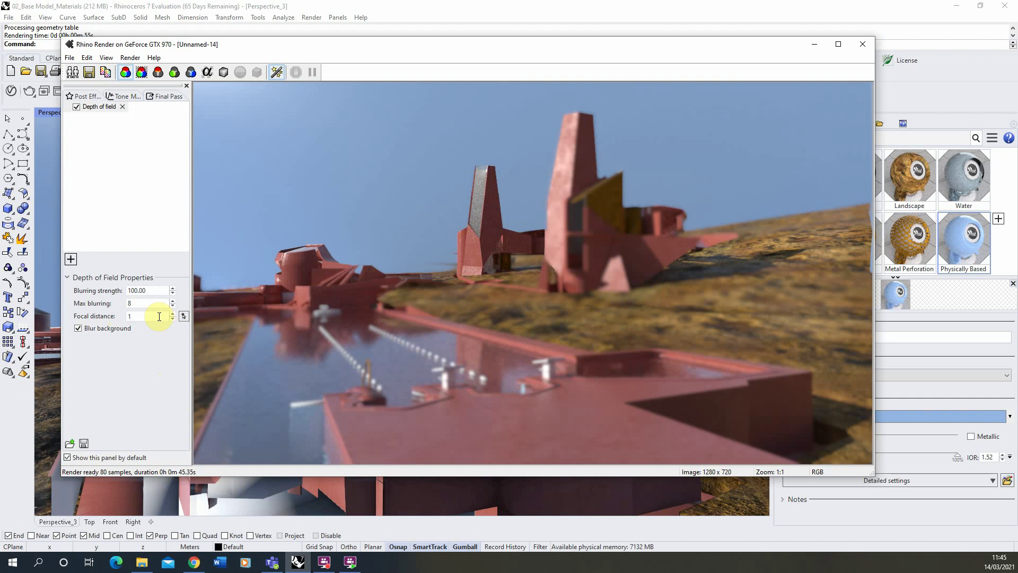
type("0")
key("Return")
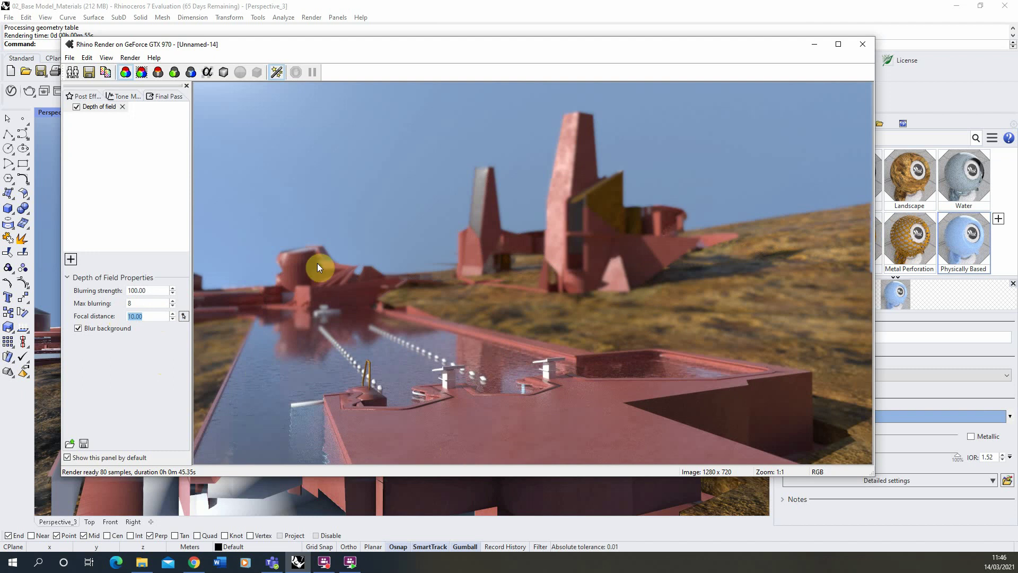
left_click(134, 317)
type("0")
key("Return")
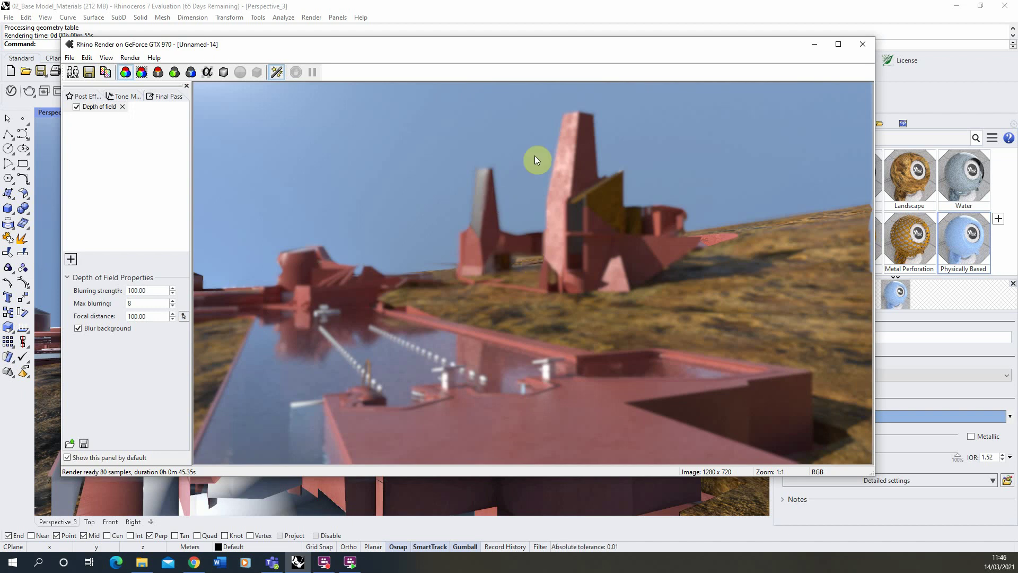
Pick focal points on the render, finishing on the central tower for focal distance 44.69.
left_click(183, 316)
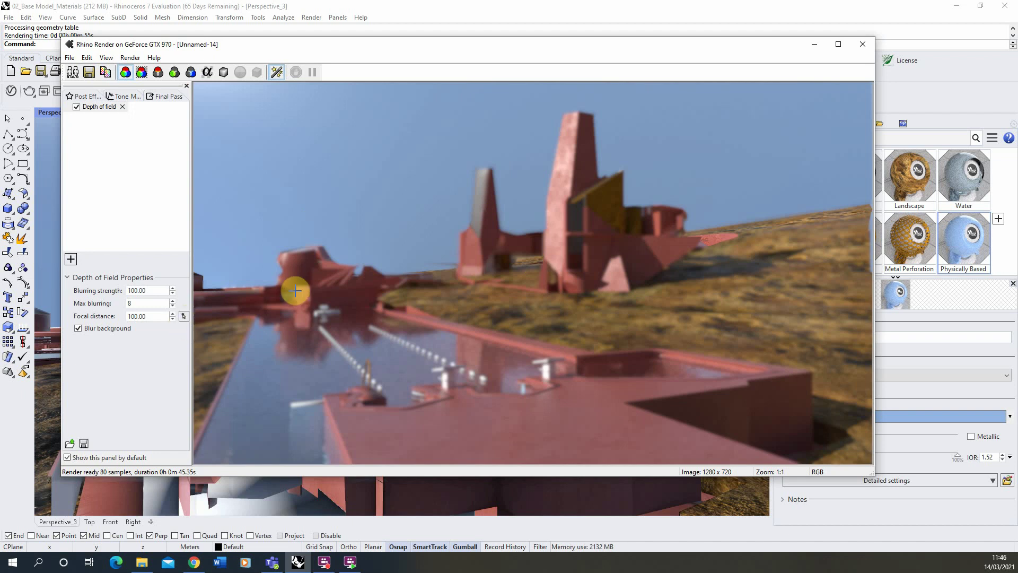
left_click(311, 295)
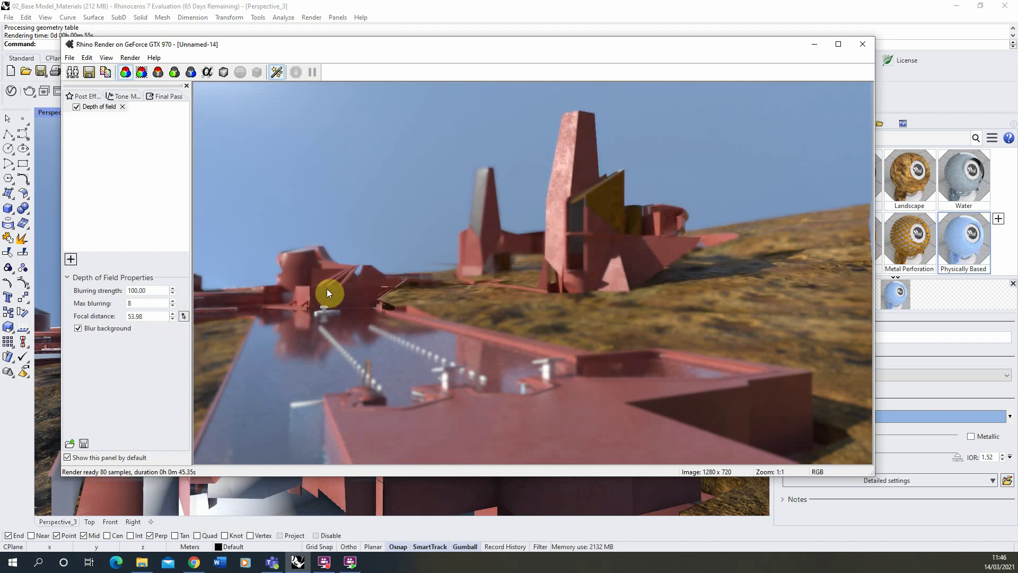
left_click(184, 316)
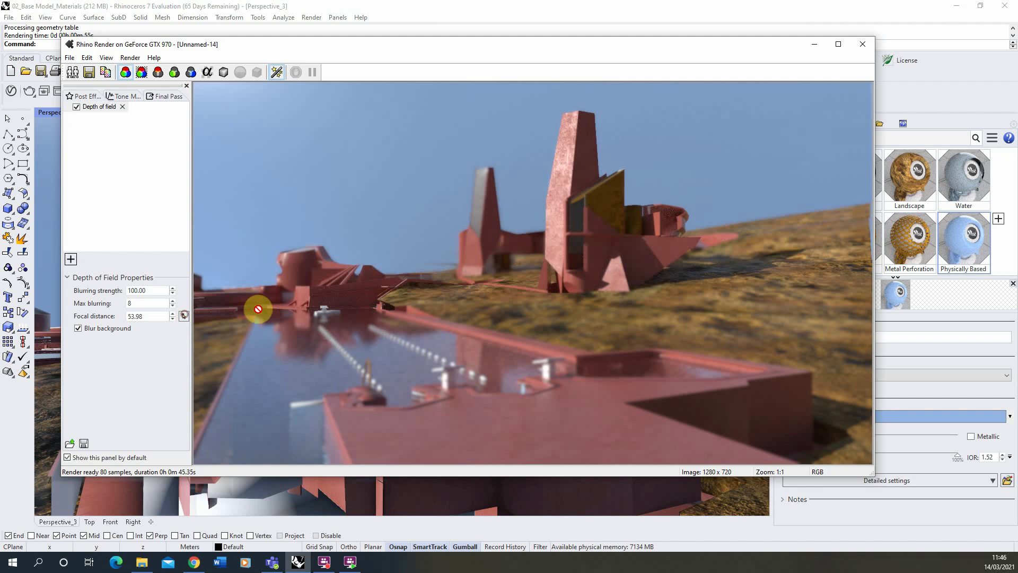
left_click(583, 244)
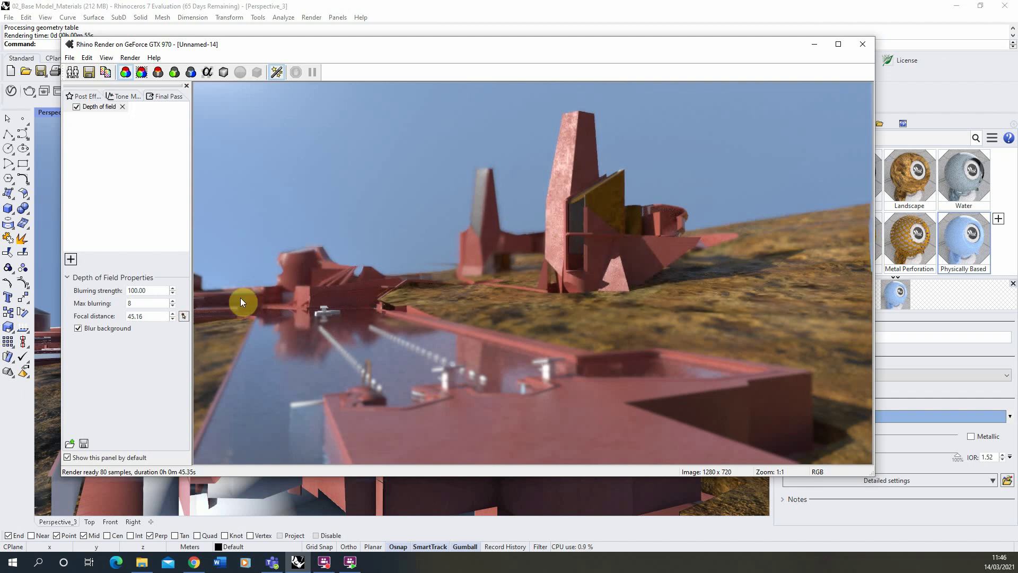
left_click(179, 316)
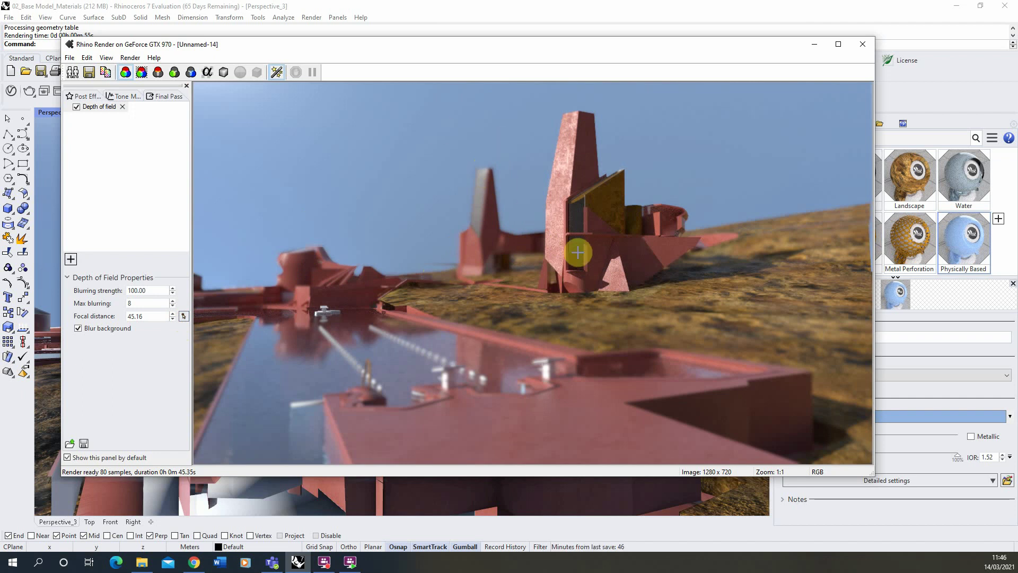
left_click(585, 280)
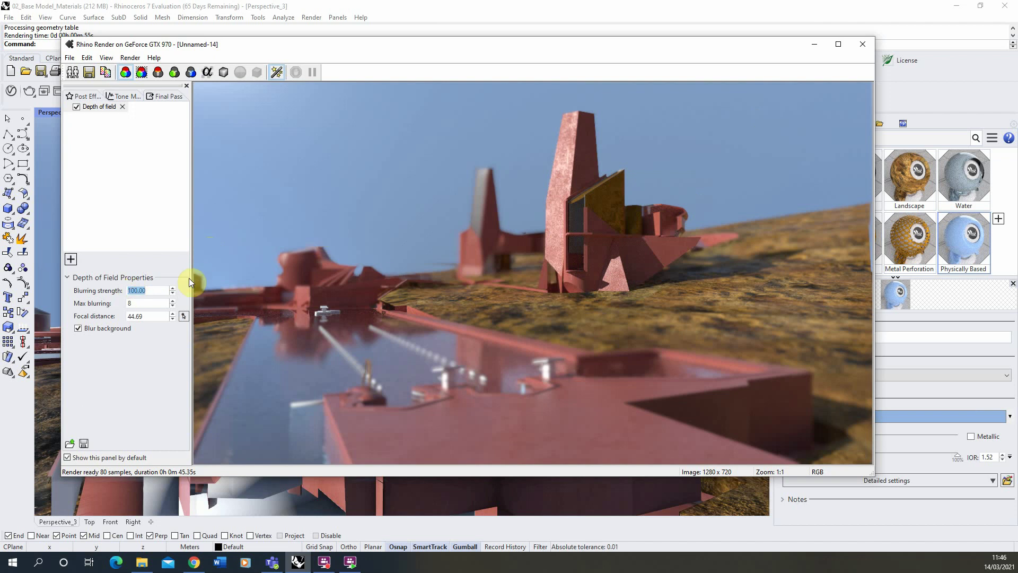
Try depth-of-field blurring strengths of 40 and then 20.
double_click(134, 293)
left_click(131, 294)
type("40")
key("Return")
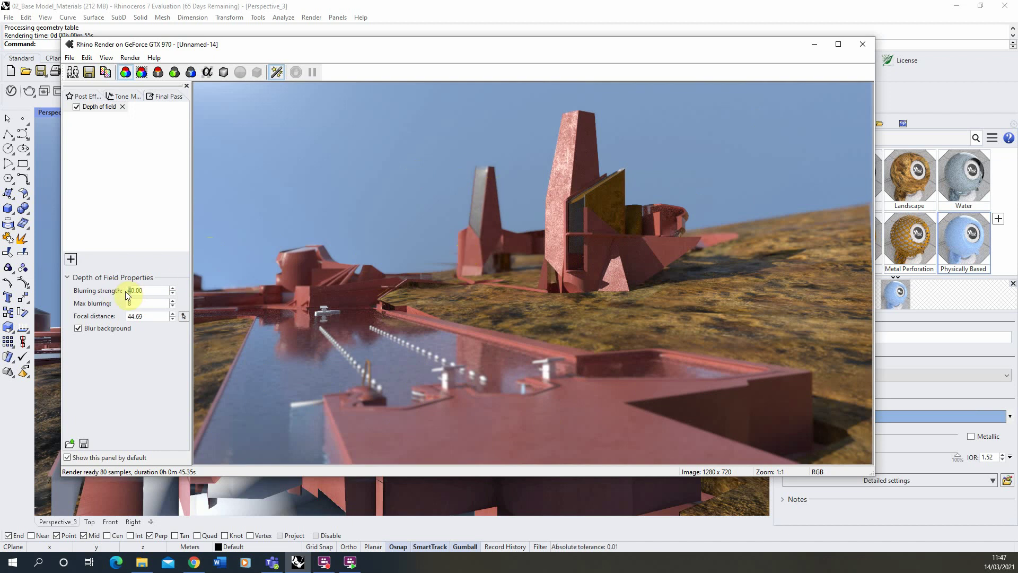
type("20")
left_click(139, 303)
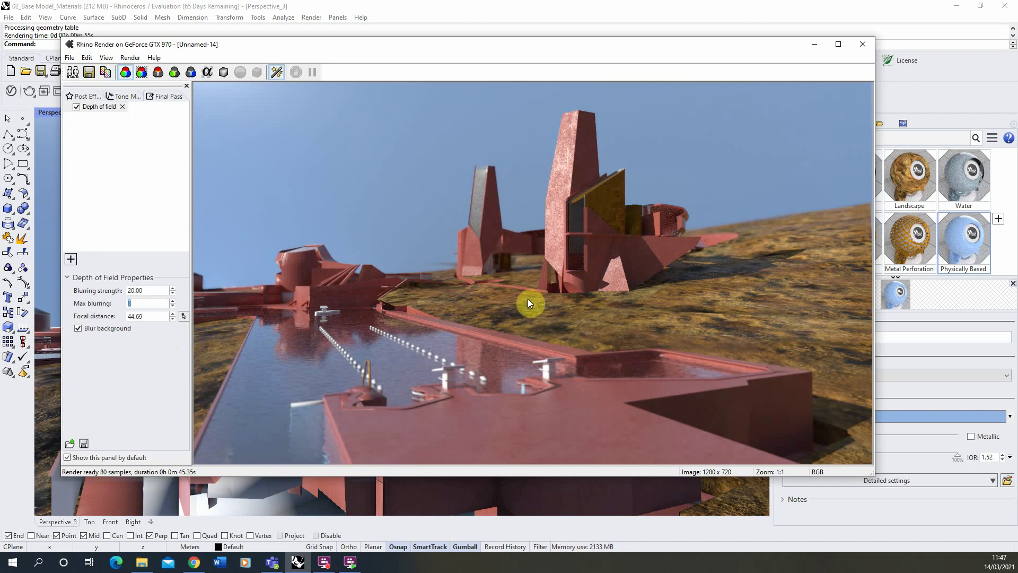
Settle the depth-of-field blurring strength at 30.
left_click(132, 291)
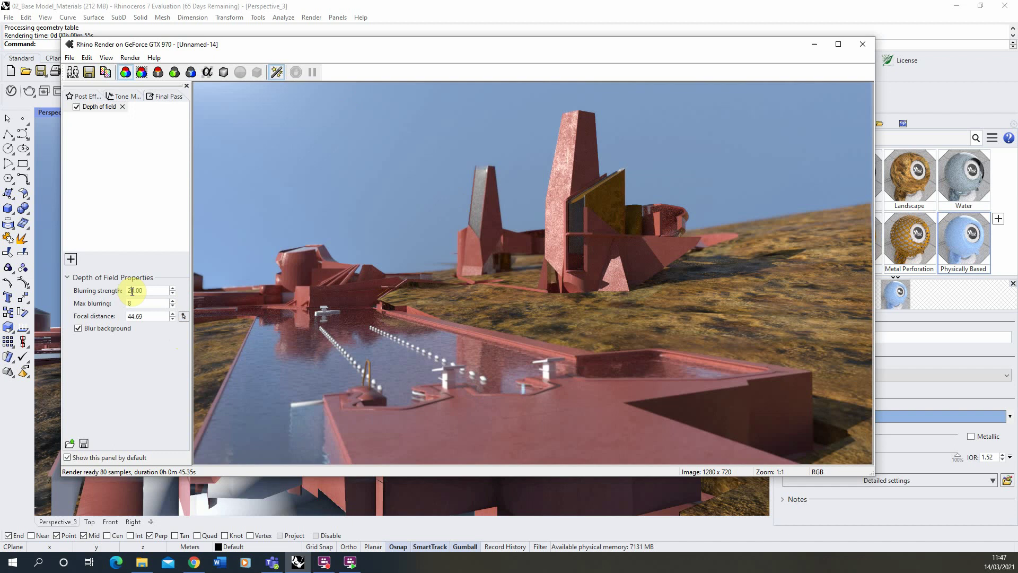
key("BackSpace")
type("3")
left_click(146, 303)
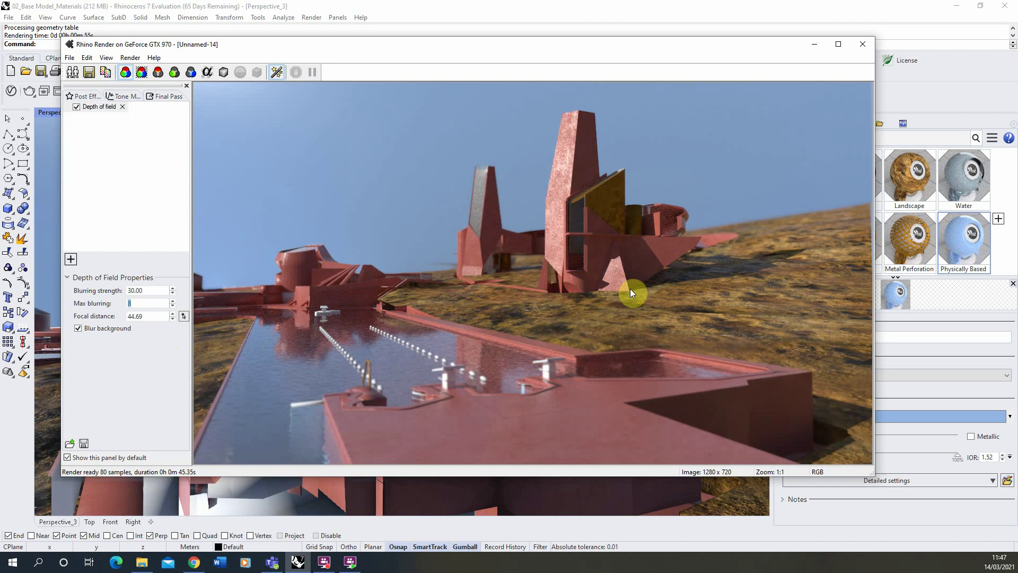
left_click(133, 291)
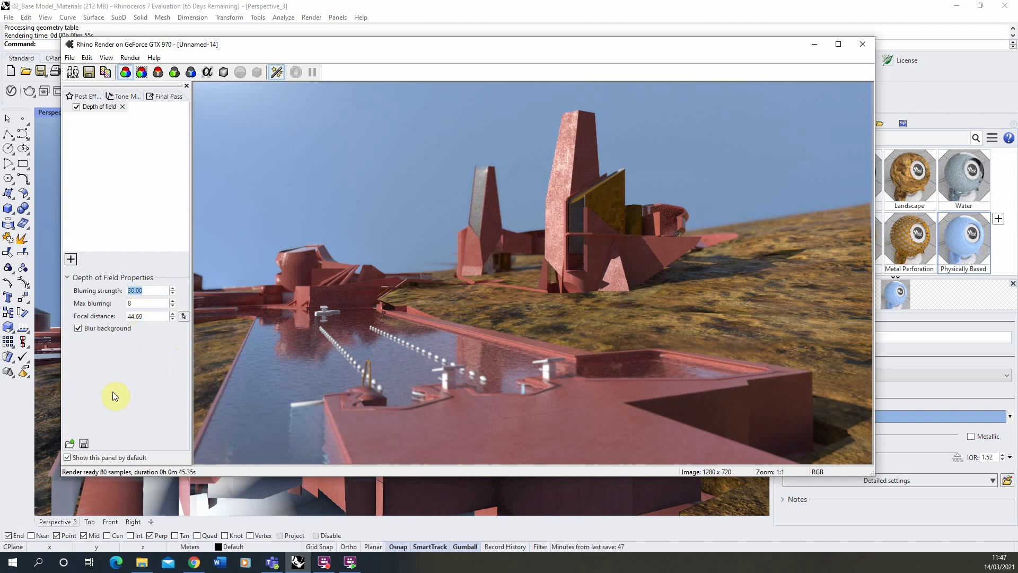